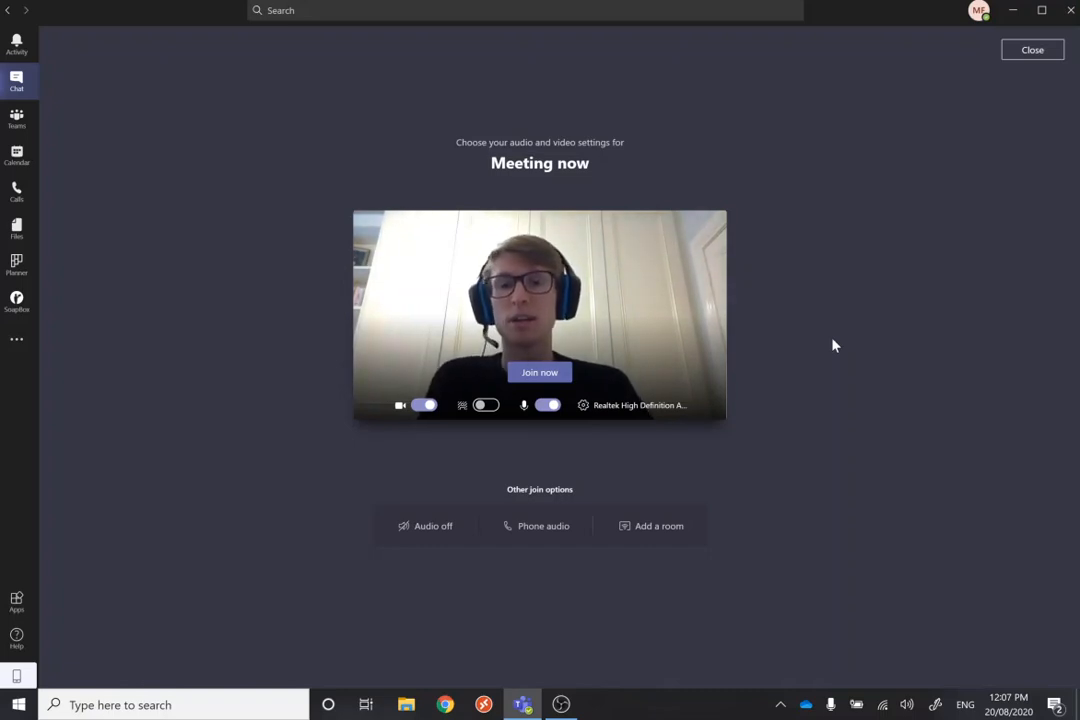
Step: Join the meeting and share a Microsoft Whiteboard with the participants
{"action": "left_click", "coordinate": [549, 376]}
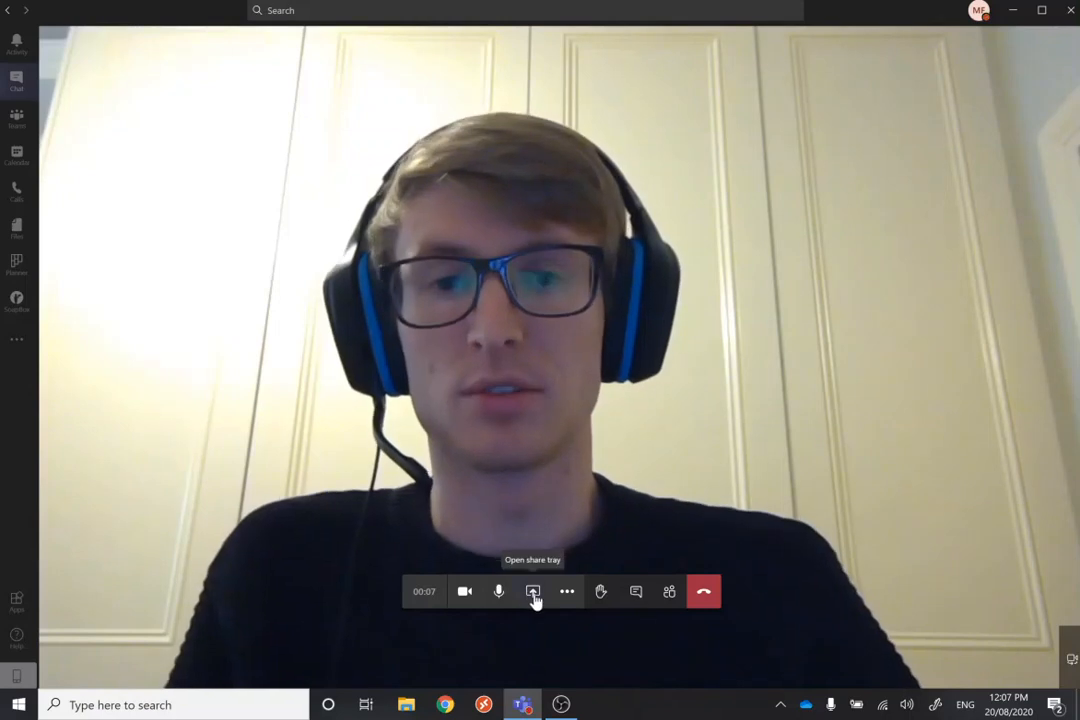
{"action": "left_click", "coordinate": [534, 594]}
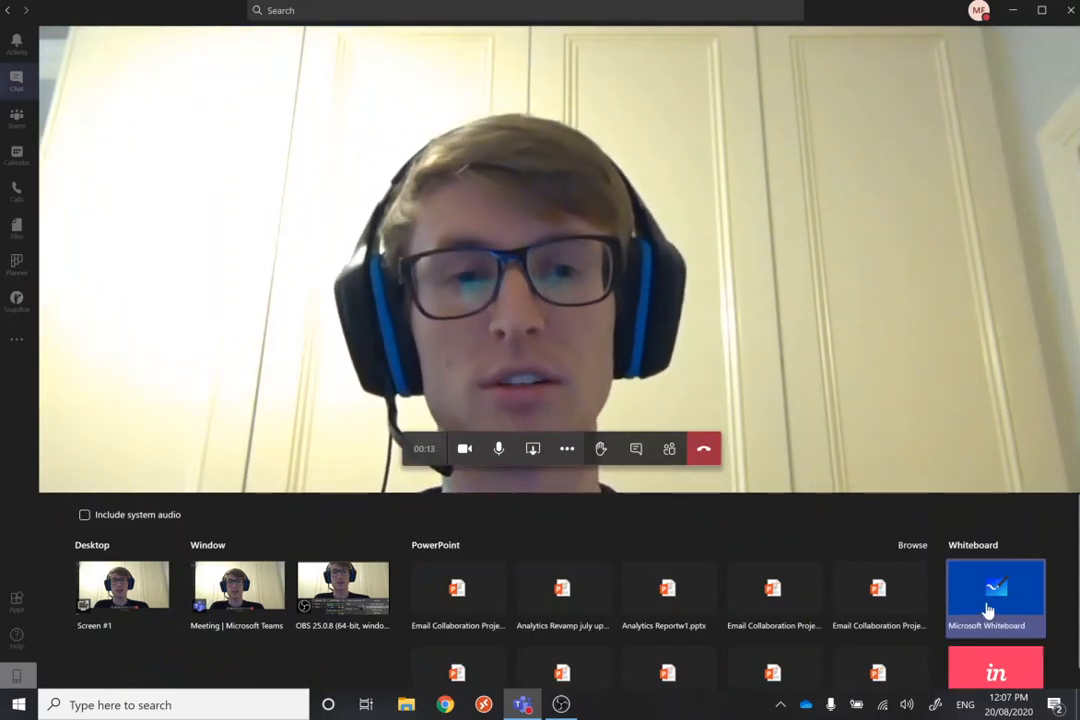
{"action": "left_click", "coordinate": [987, 611]}
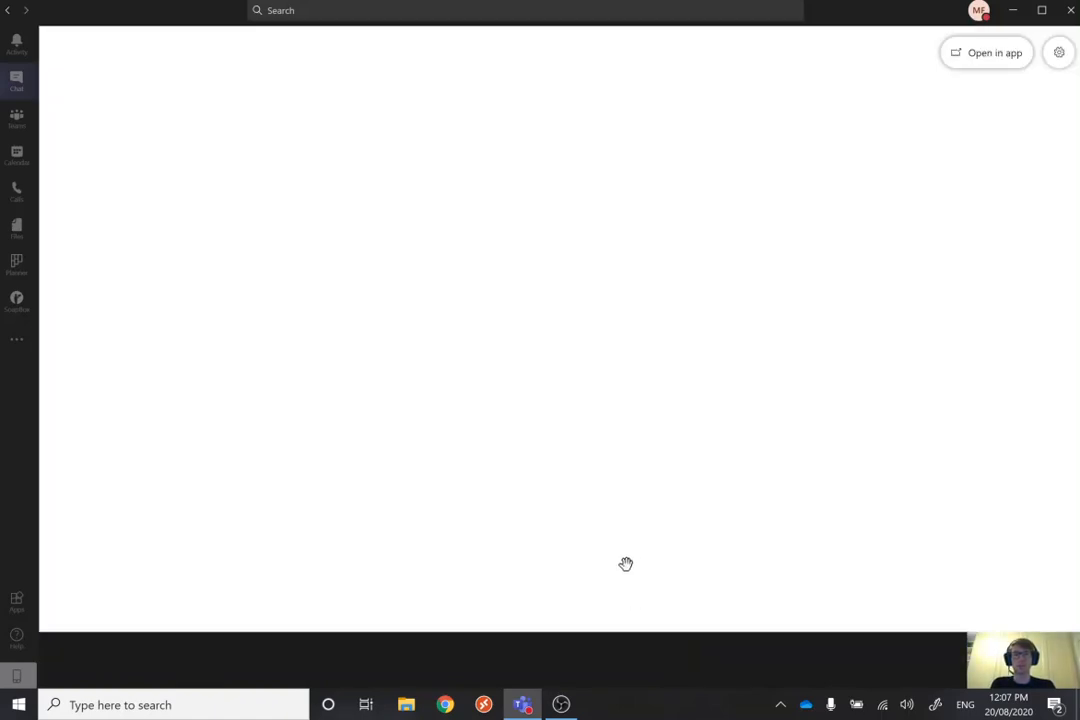
Step: Send a meeting chat message telling the invited colleague to "come on in", and close the chat
{"action": "left_click", "coordinate": [635, 597]}
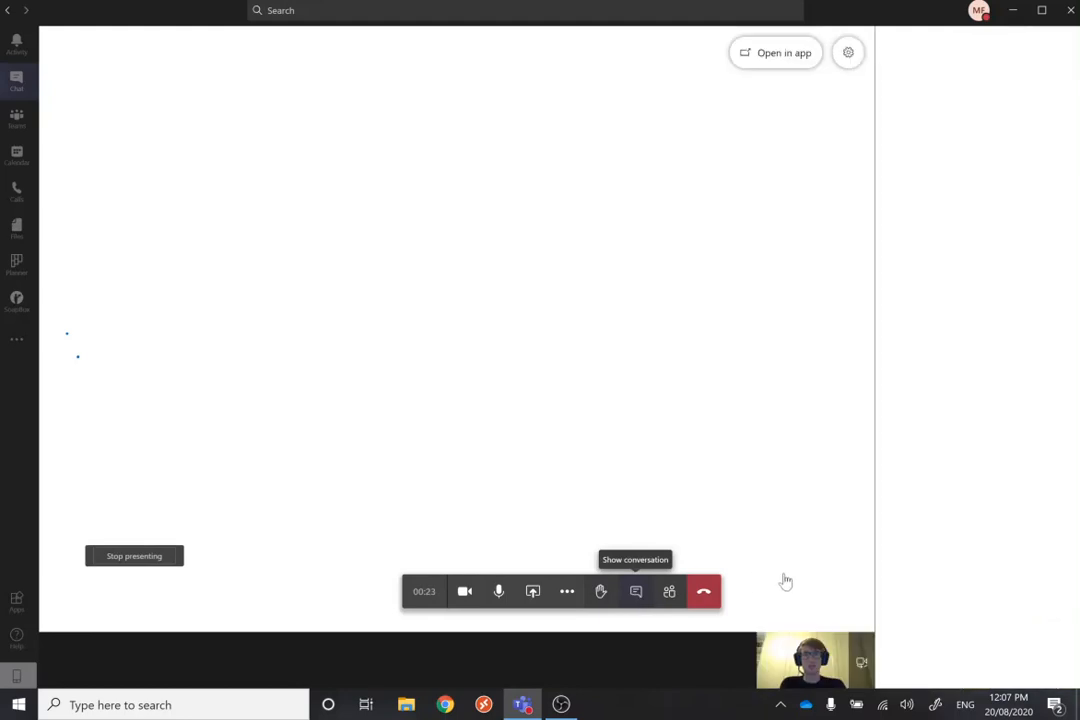
{"action": "left_click", "coordinate": [903, 658]}
{"action": "type", "text": "comm"}
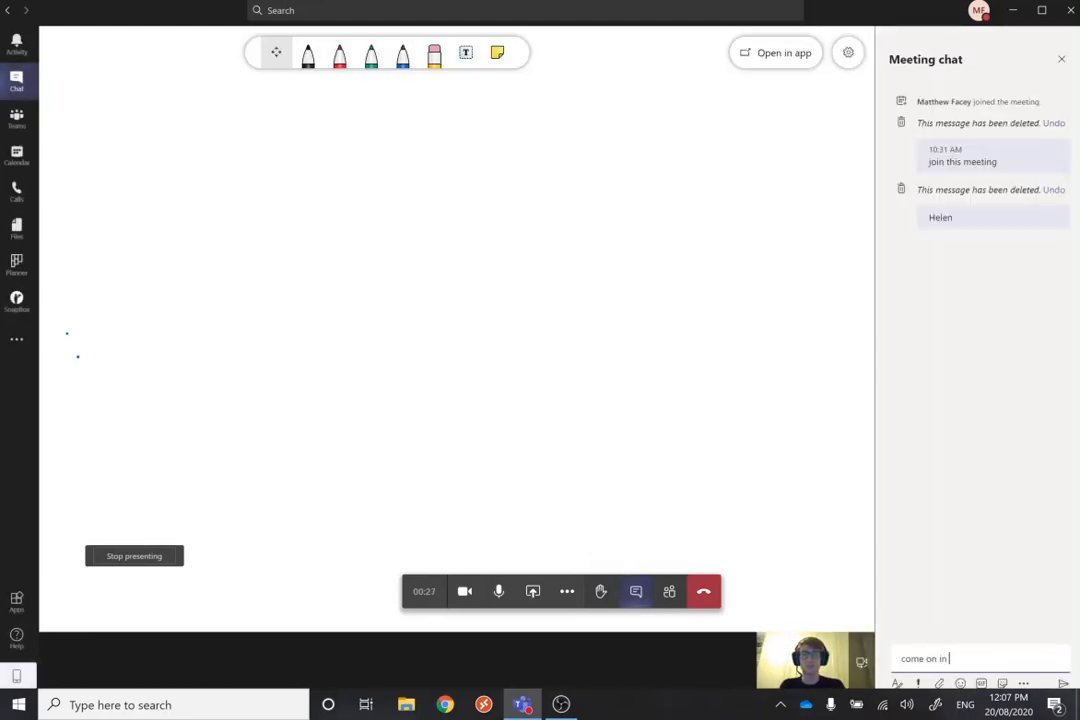
{"action": "type", "text": " on in helen"}
{"action": "key", "text": "Return"}
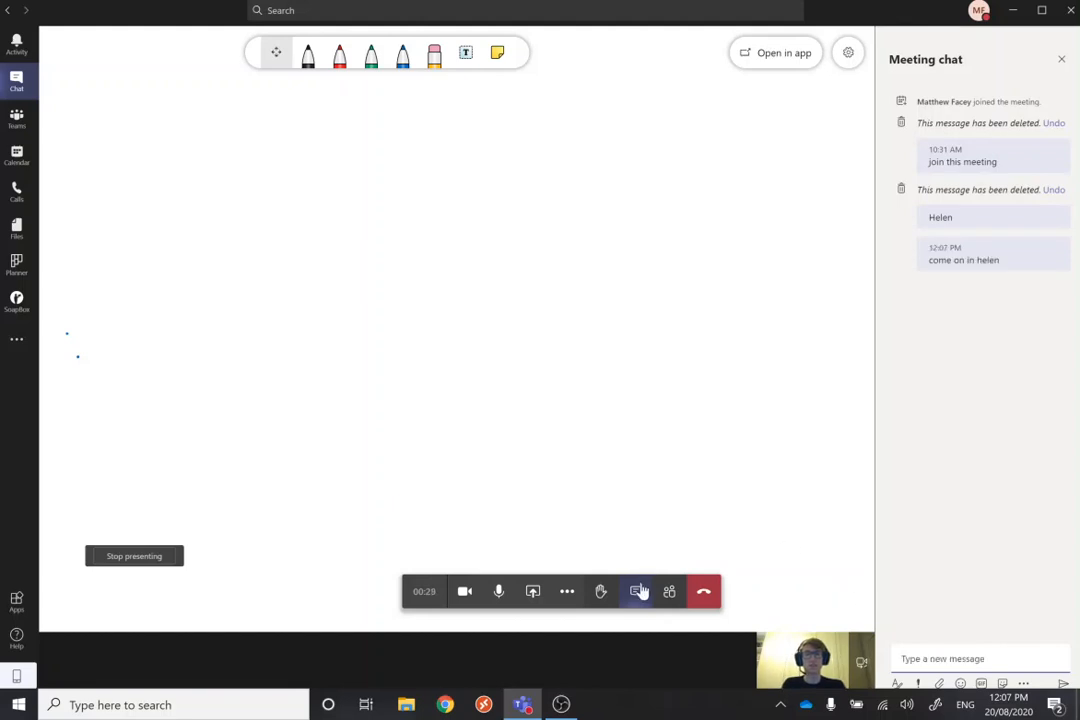
{"action": "left_click", "coordinate": [637, 593]}
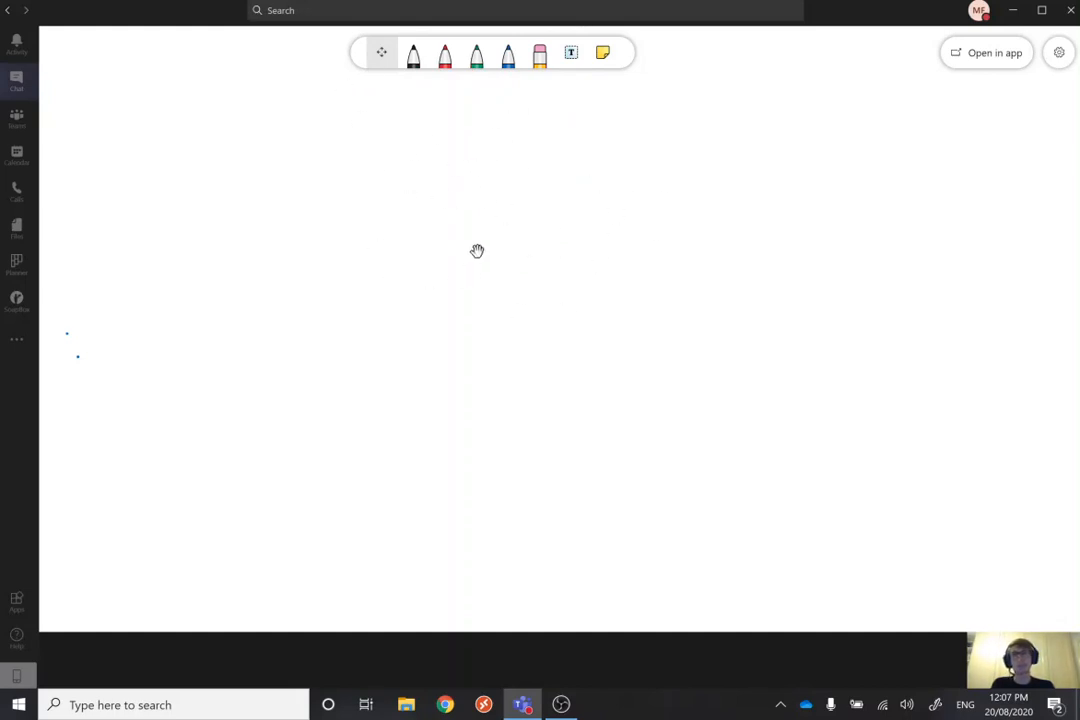
Step: Add a text box reading "Teams" in the middle of the whiteboard
{"action": "left_click", "coordinate": [571, 53]}
{"action": "left_click_drag", "start_coordinate": [634, 313], "coordinate": [563, 296]}
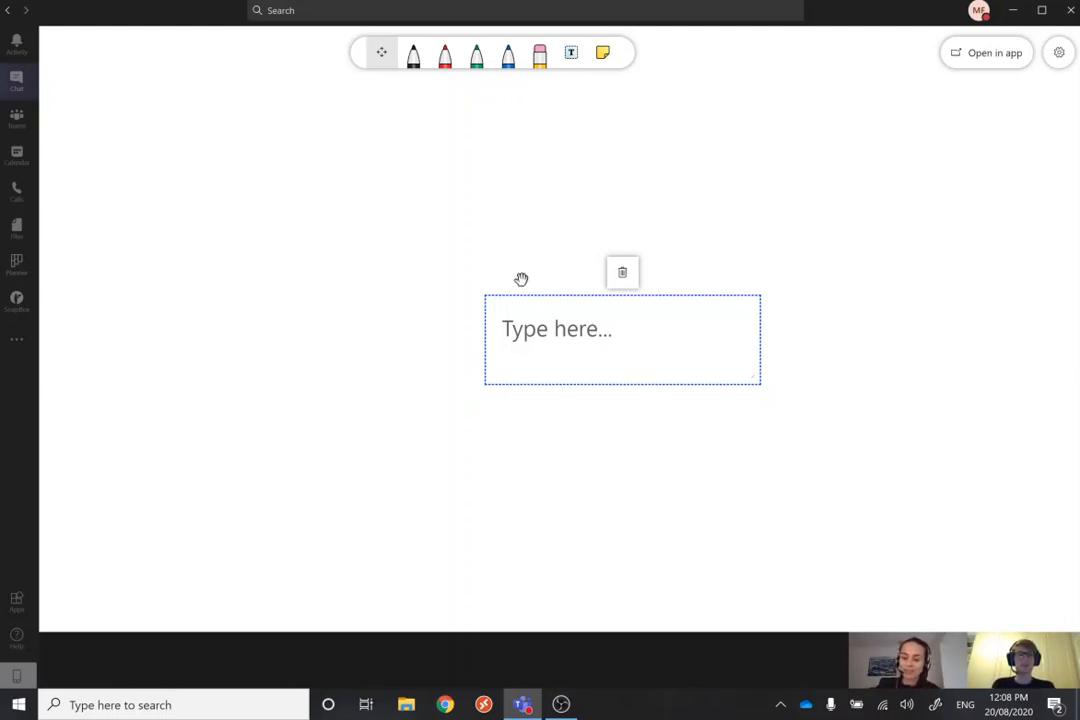
{"action": "left_click", "coordinate": [592, 335]}
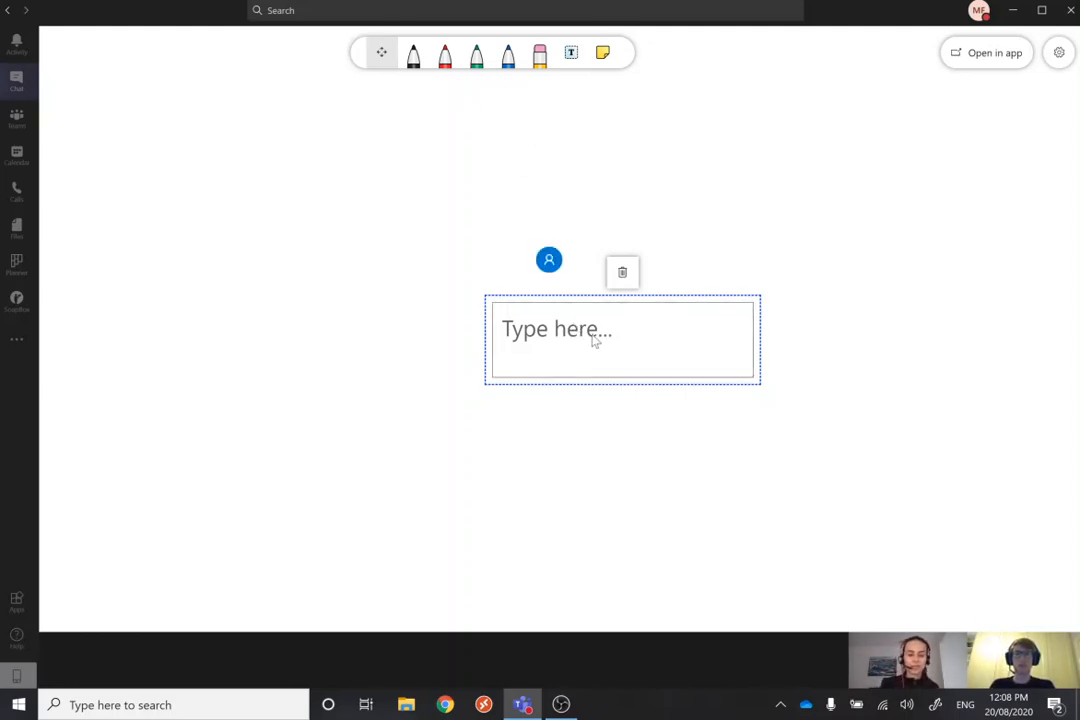
{"action": "type", "text": "Teams"}
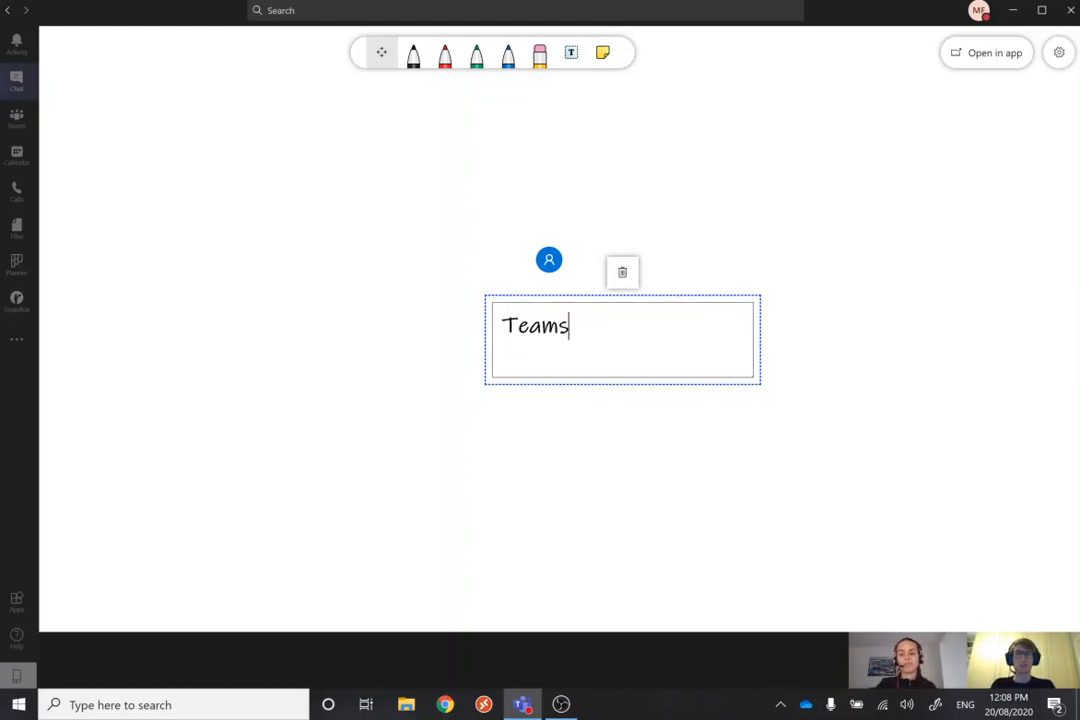
{"action": "left_click", "coordinate": [733, 272]}
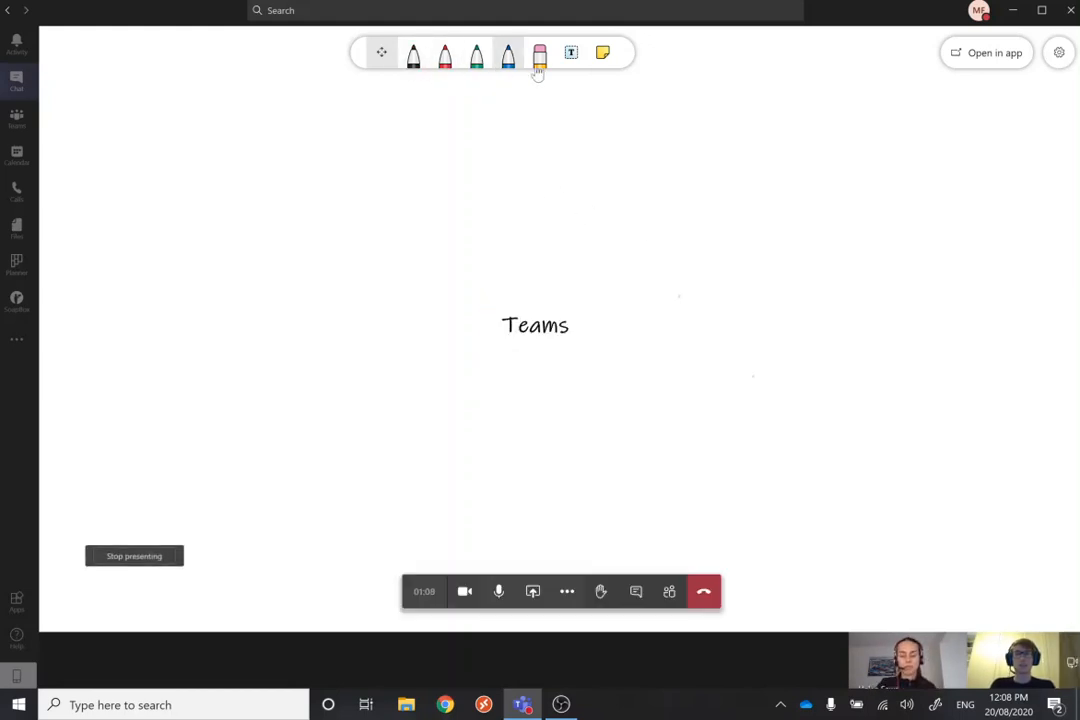
Step: Add a second text box reading "Chat and collaborate" above and to the right of the "Teams" text
{"action": "left_click", "coordinate": [571, 52]}
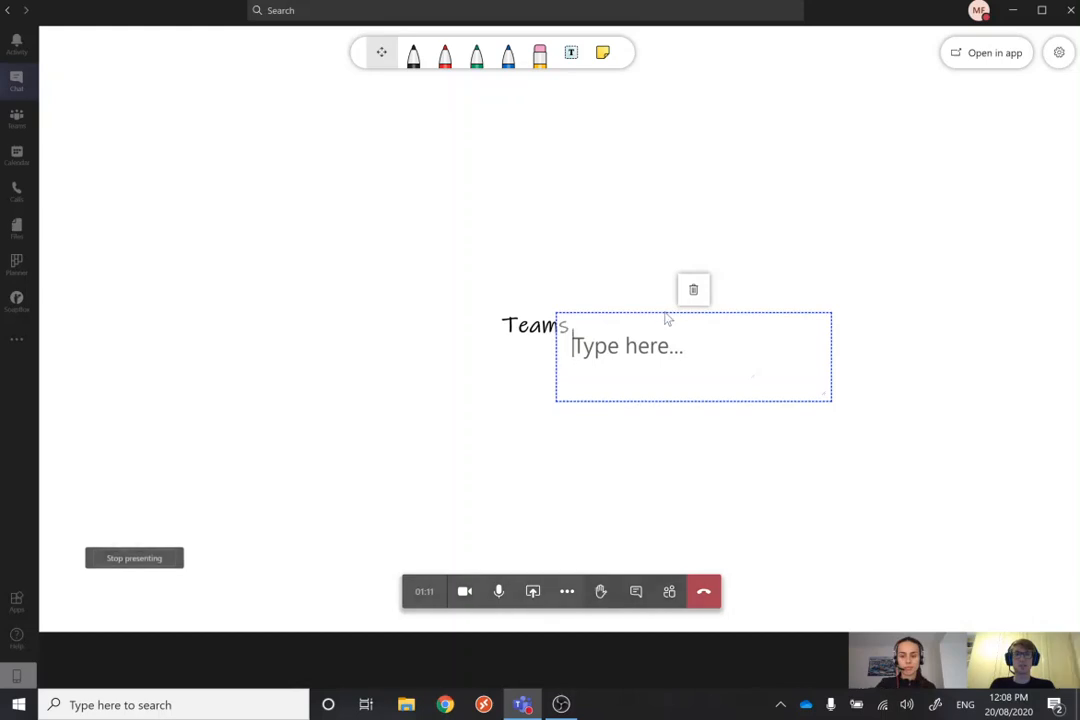
{"action": "left_click_drag", "start_coordinate": [664, 319], "coordinate": [639, 306]}
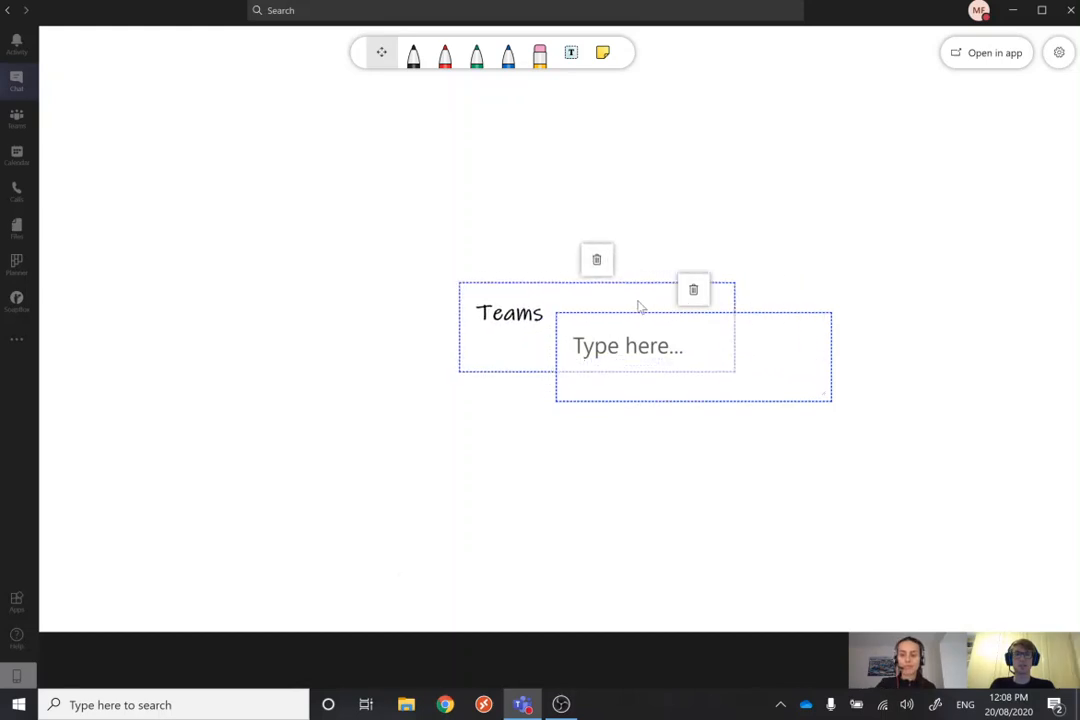
{"action": "left_click_drag", "start_coordinate": [761, 373], "coordinate": [862, 212]}
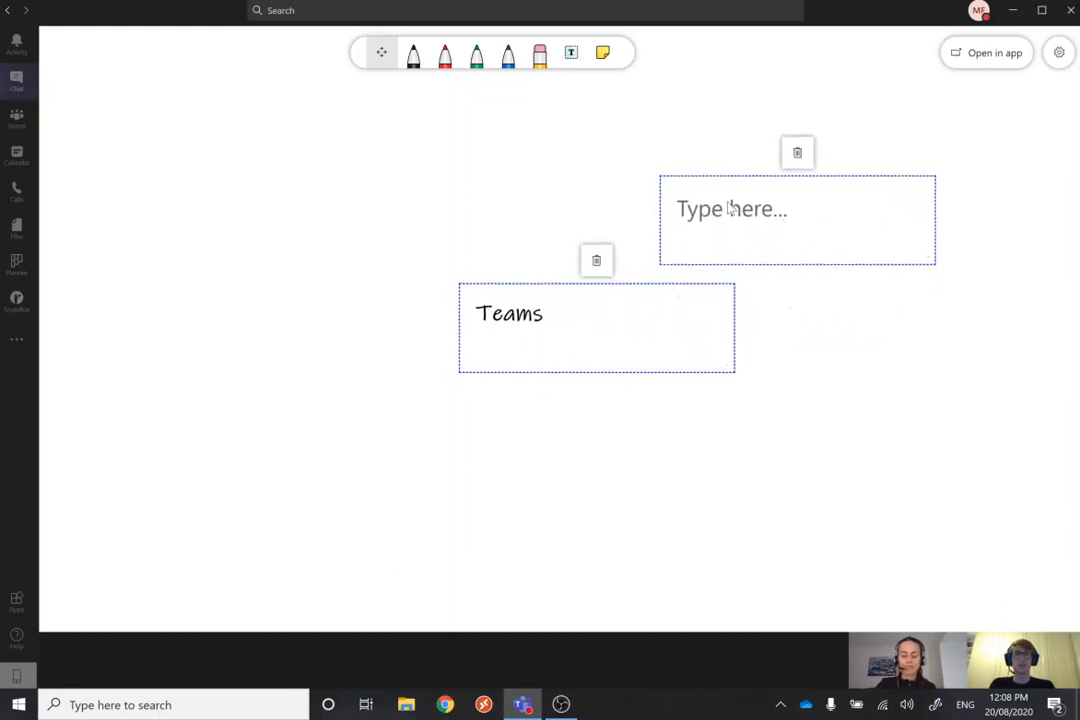
{"action": "left_click", "coordinate": [729, 209]}
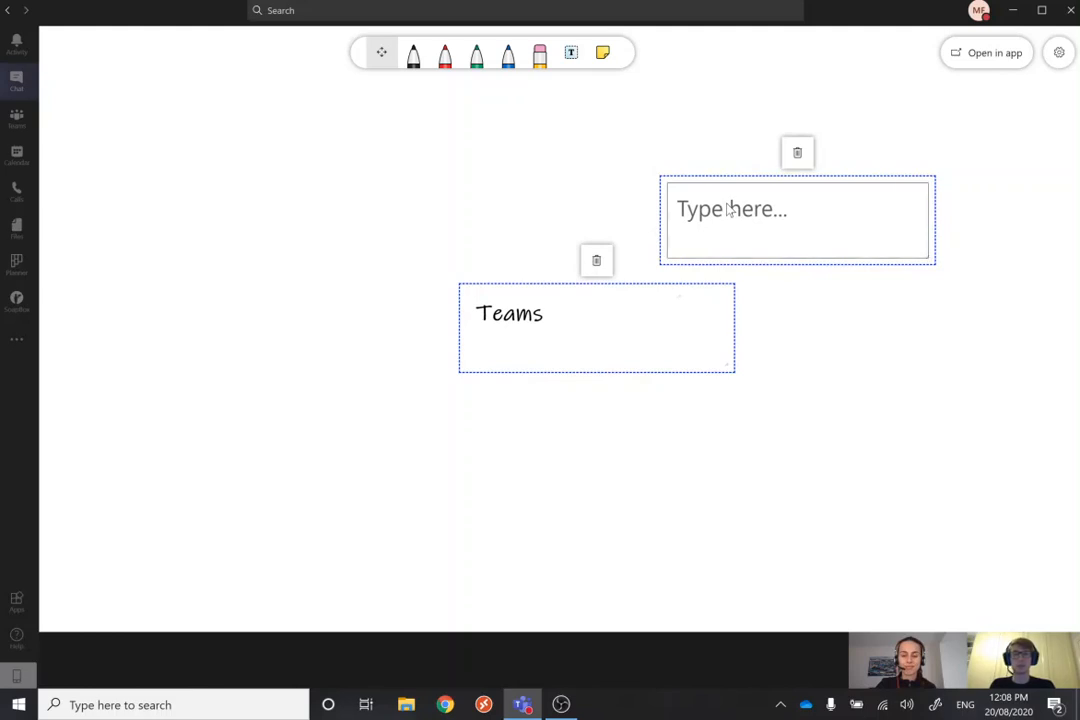
{"action": "type", "text": "And"}
{"action": "key", "text": "BackSpace"}
{"action": "key", "text": "BackSpace"}
{"action": "key", "text": "BackSpace"}
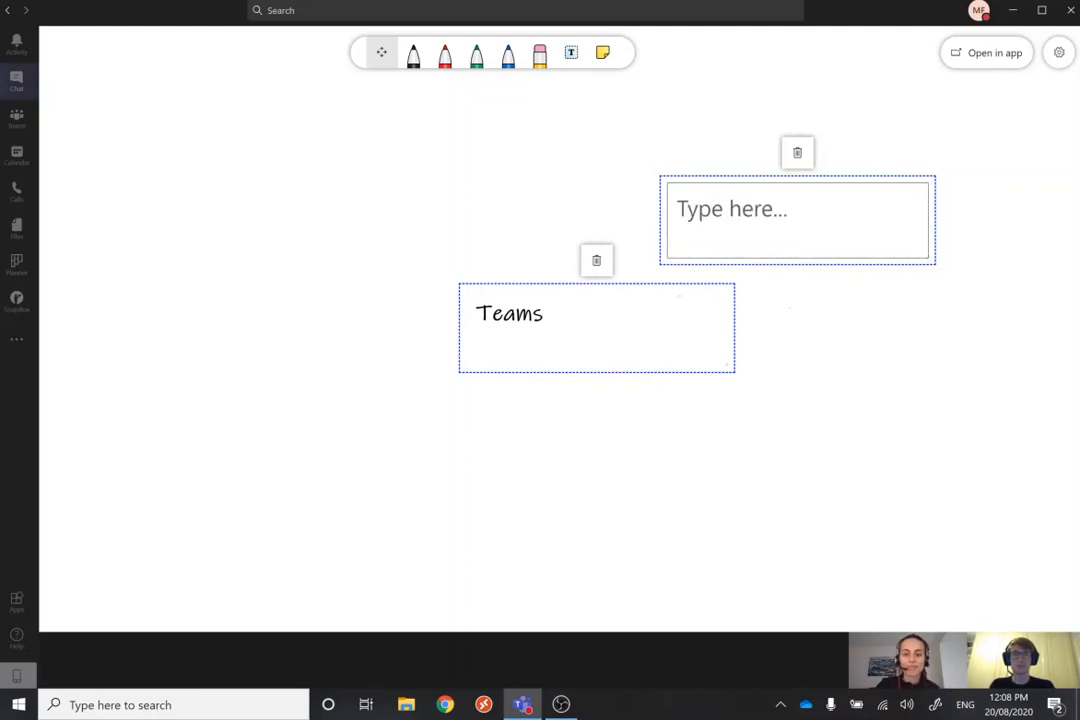
{"action": "type", "text": "Chat and co"}
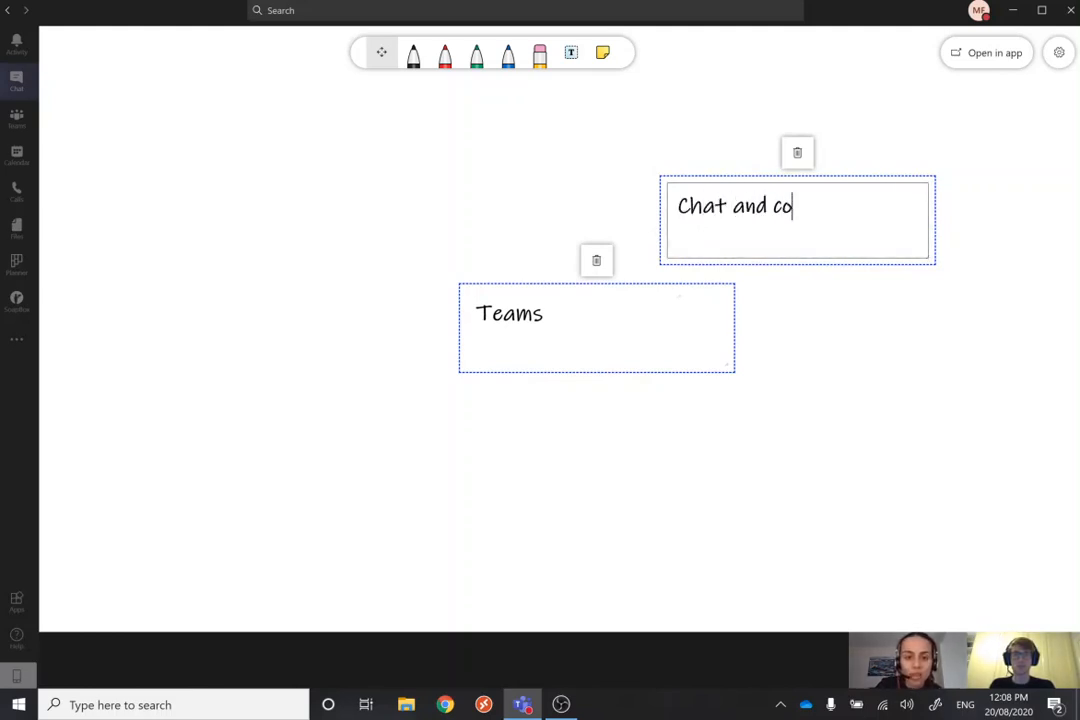
{"action": "type", "text": "llaborate"}
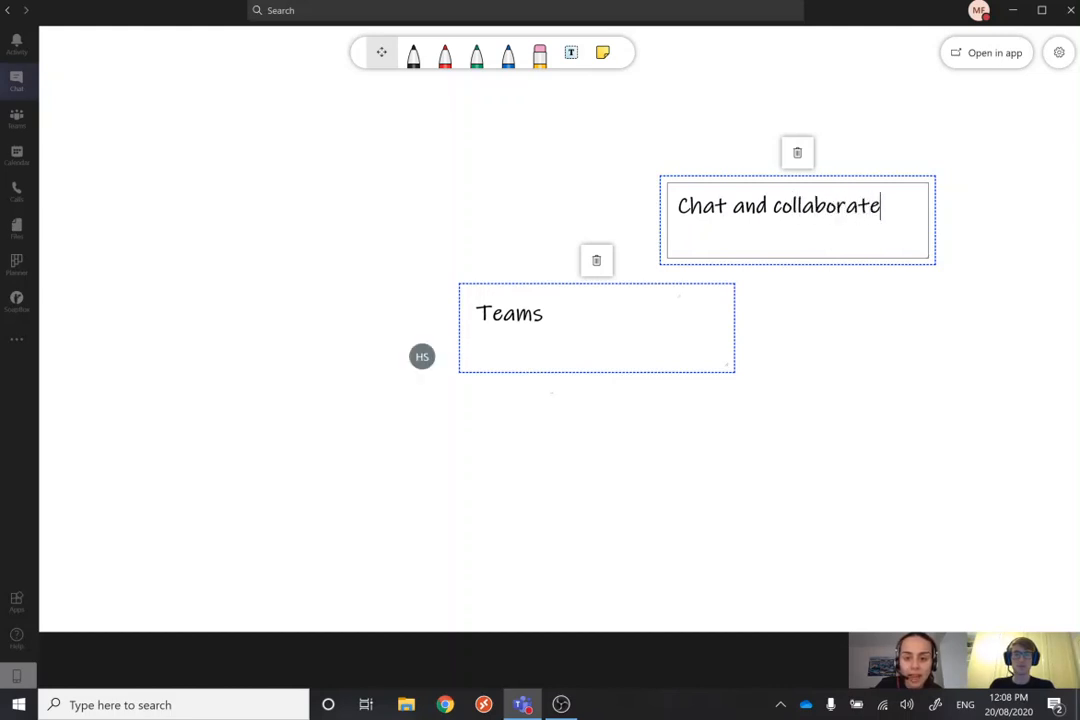
Step: Add another text box reading "Calling" below and to the right of the "Teams" text
{"action": "left_click", "coordinate": [571, 55]}
{"action": "left_click", "coordinate": [572, 56]}
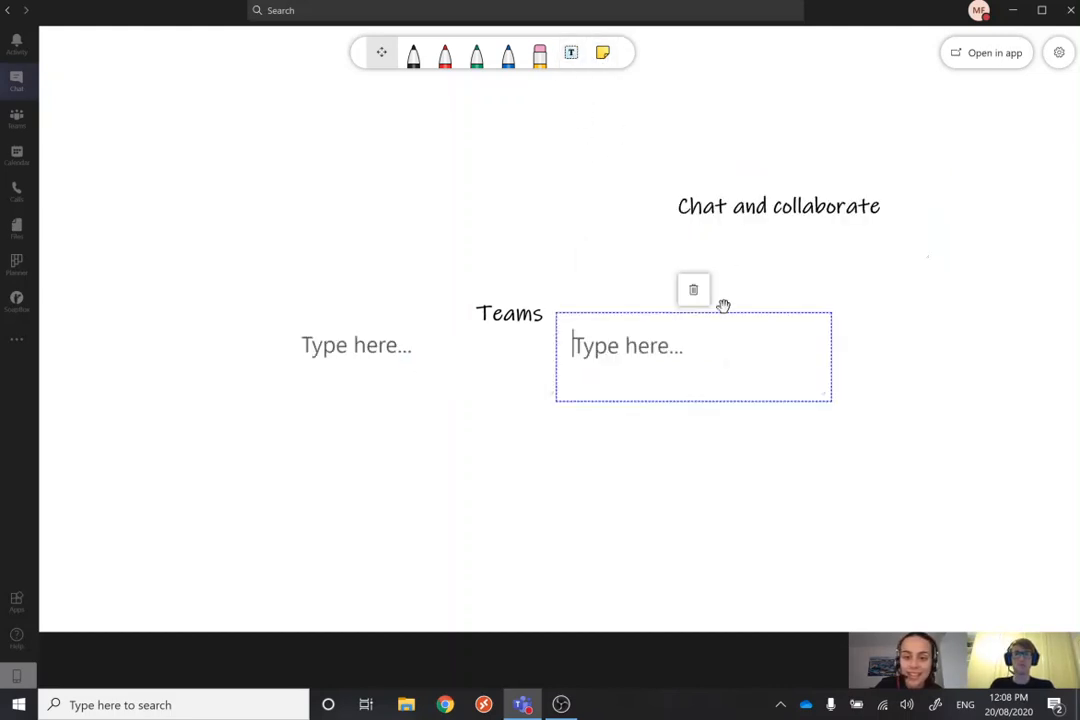
{"action": "left_click_drag", "start_coordinate": [753, 314], "coordinate": [791, 353]}
{"action": "left_click_drag", "start_coordinate": [771, 409], "coordinate": [889, 499]}
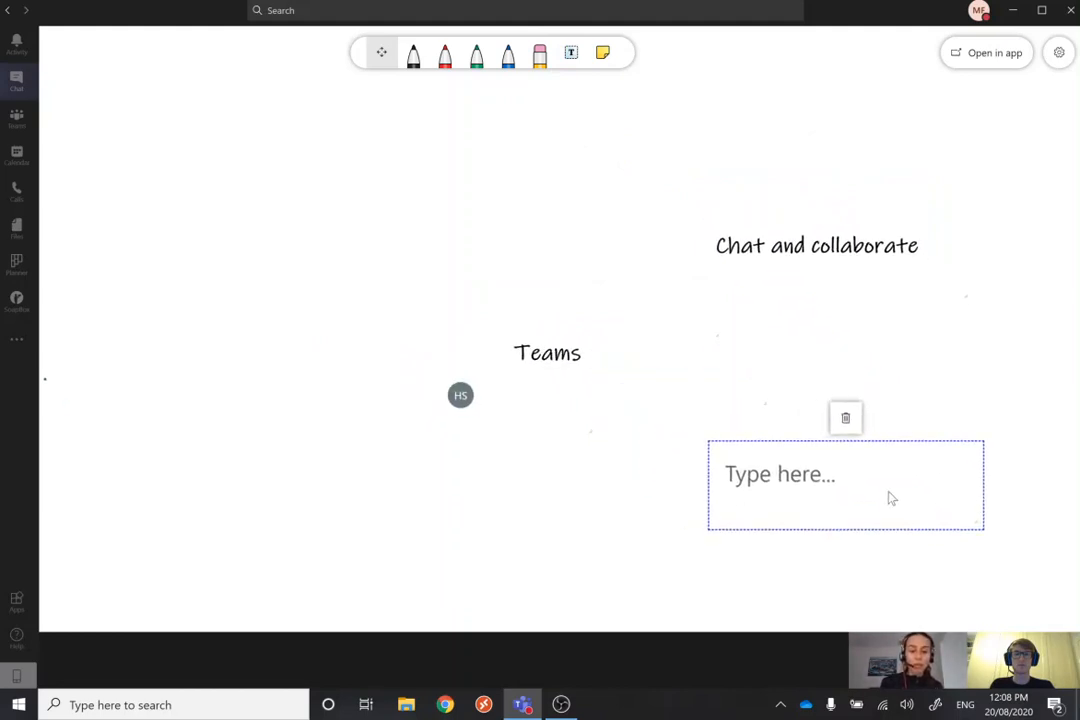
{"action": "left_click", "coordinate": [790, 485]}
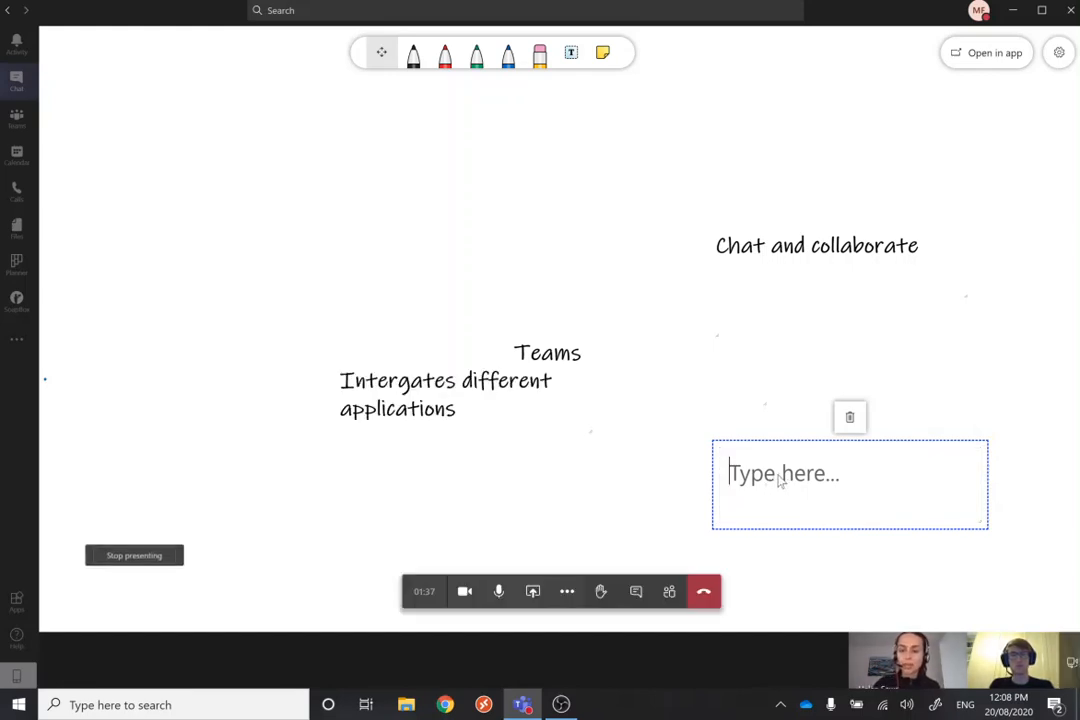
{"action": "type", "text": "Call"}
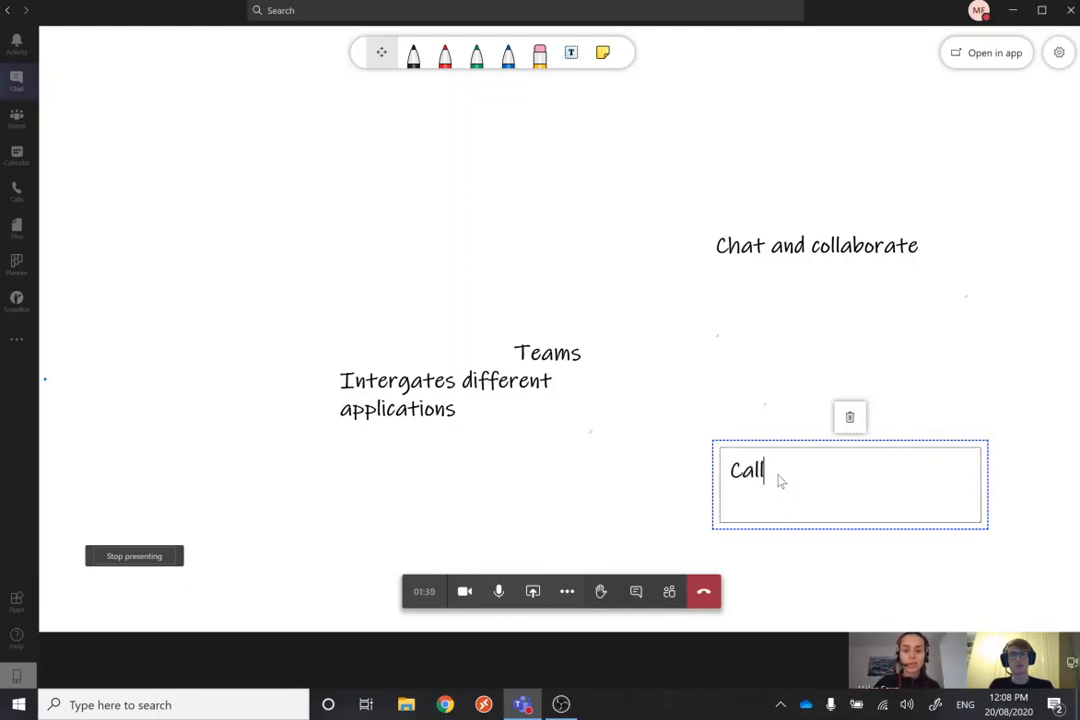
{"action": "type", "text": "ing"}
{"action": "left_click", "coordinate": [563, 410]}
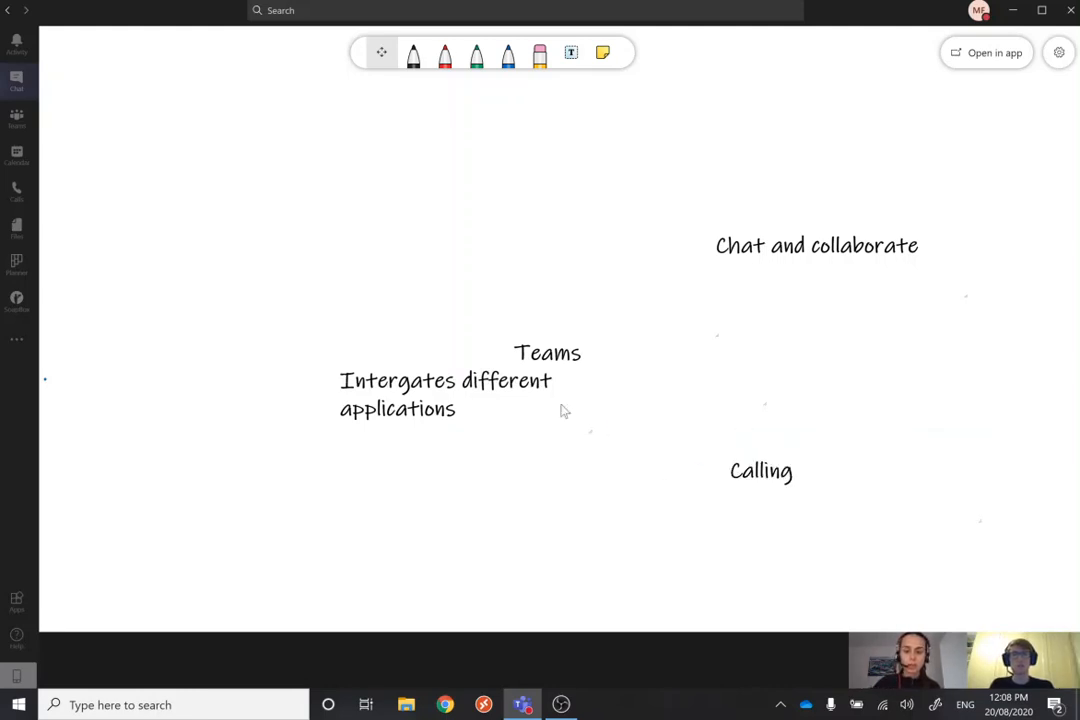
Step: Draw a short green pen stroke from "Teams" towards "Chat and collaborate", and select the Eraser
{"action": "left_click", "coordinate": [479, 68]}
{"action": "left_click_drag", "start_coordinate": [597, 319], "coordinate": [648, 287]}
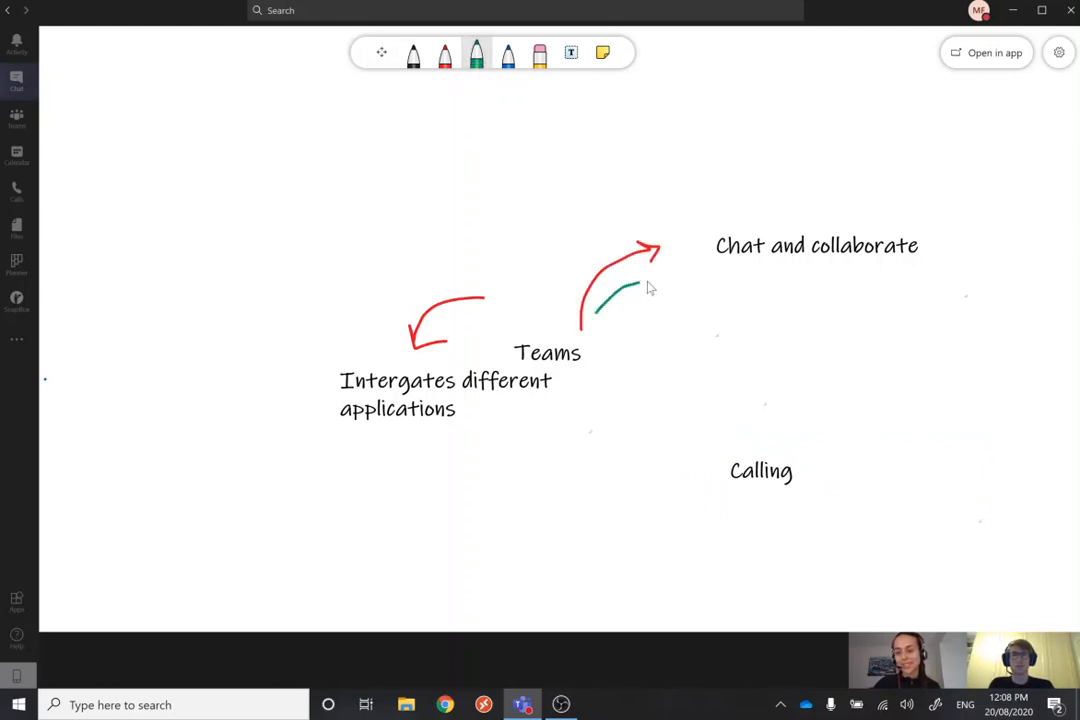
{"action": "left_click", "coordinate": [539, 52]}
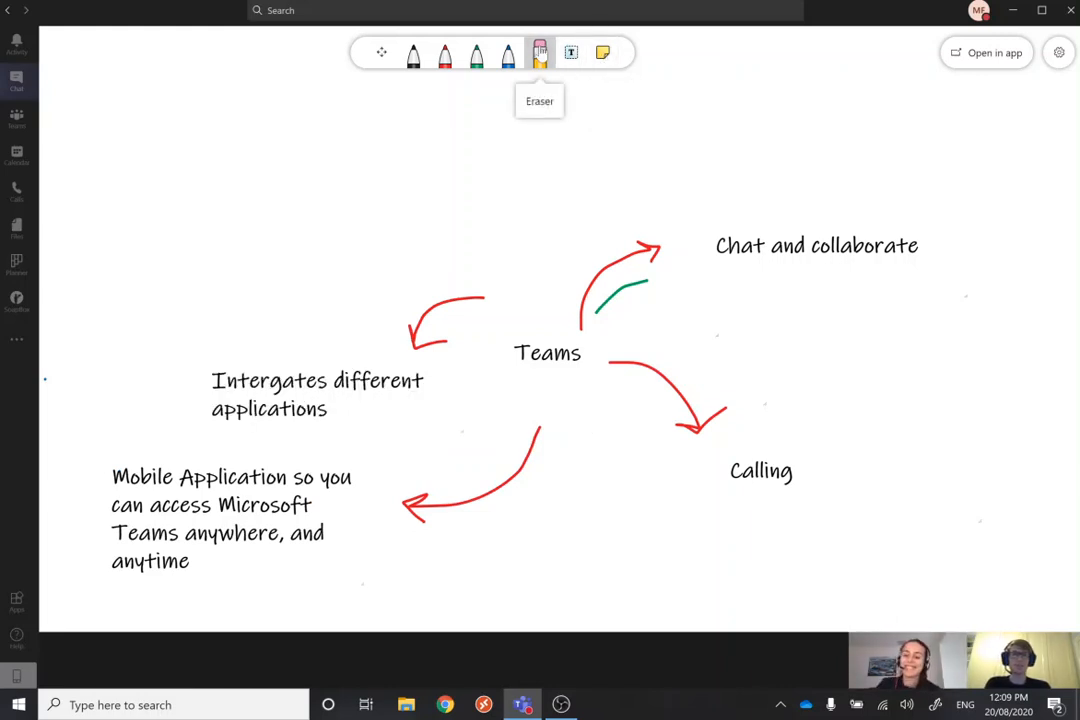
Step: Add a sticky note reading "Check over for later" and place it above the "Intergates different applications" text
{"action": "left_click", "coordinate": [604, 54]}
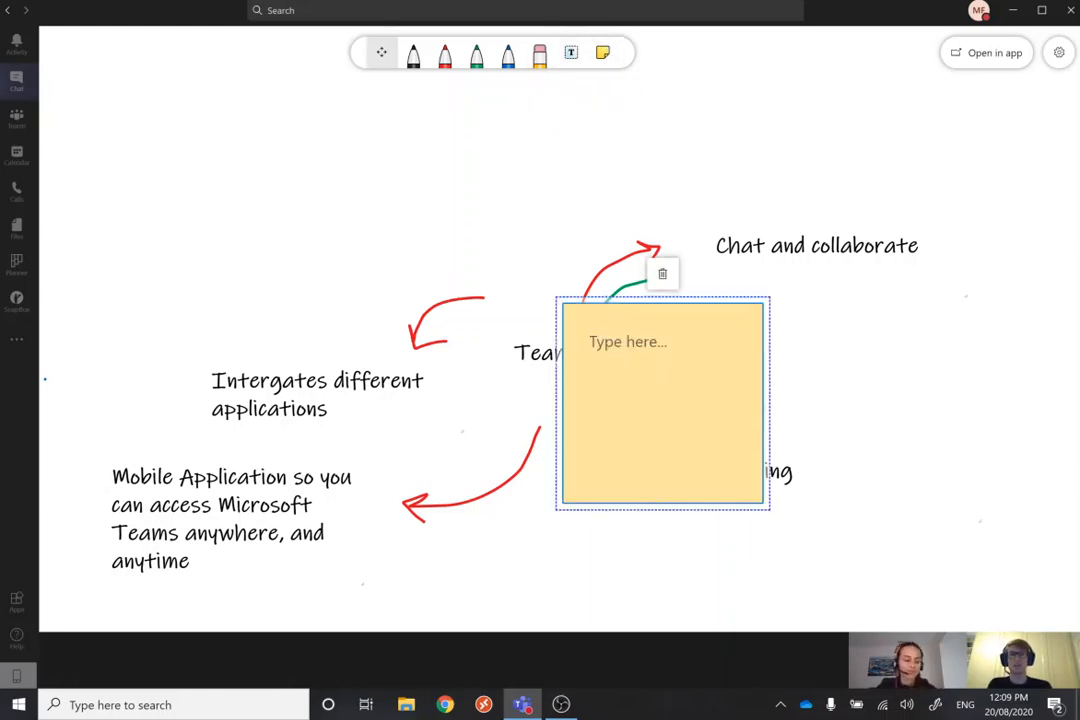
{"action": "type", "text": "Check over for later"}
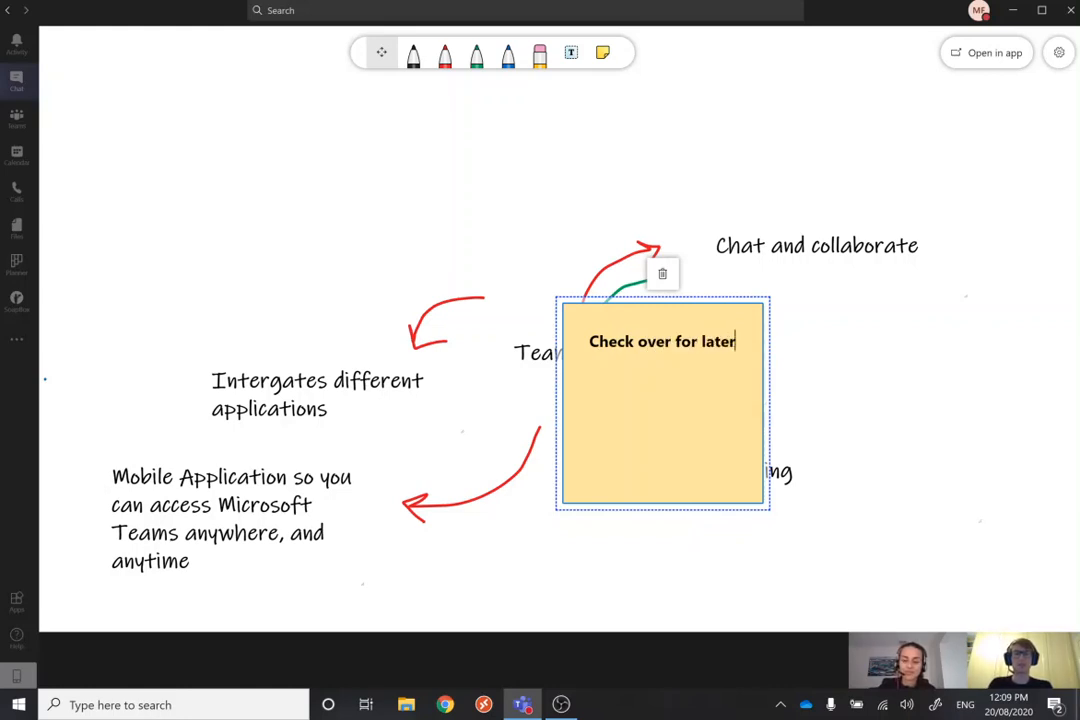
{"action": "left_click_drag", "start_coordinate": [638, 342], "coordinate": [463, 337]}
{"action": "left_click", "coordinate": [713, 342]}
{"action": "left_click", "coordinate": [677, 537]}
{"action": "left_click", "coordinate": [667, 487]}
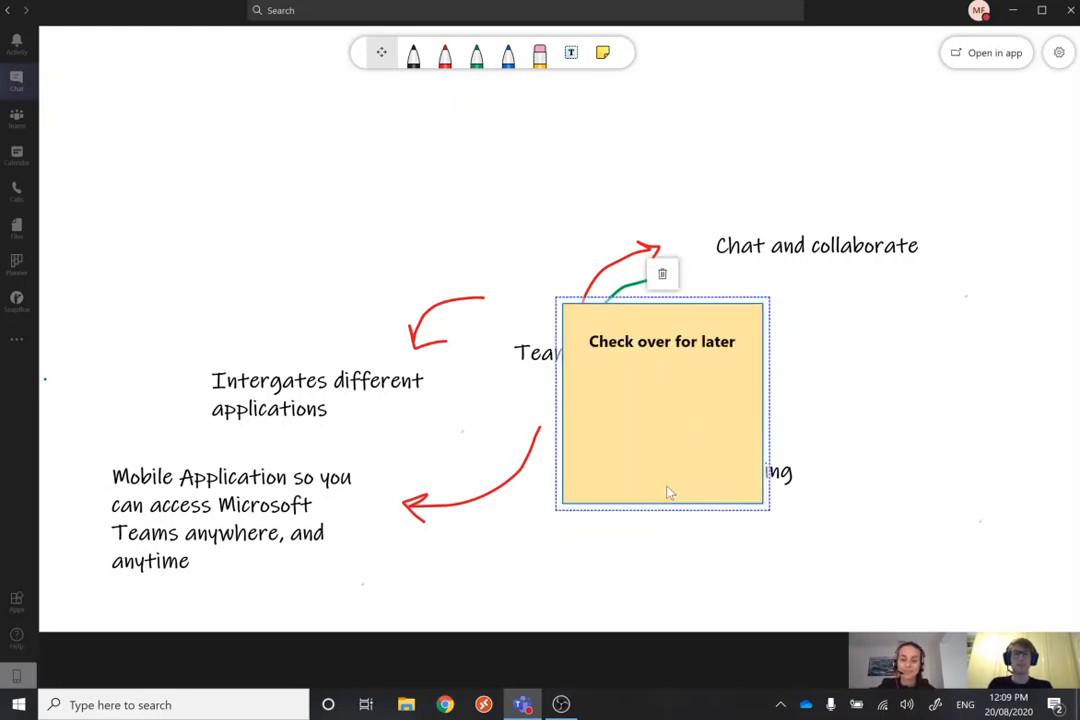
{"action": "left_click_drag", "start_coordinate": [670, 492], "coordinate": [278, 258]}
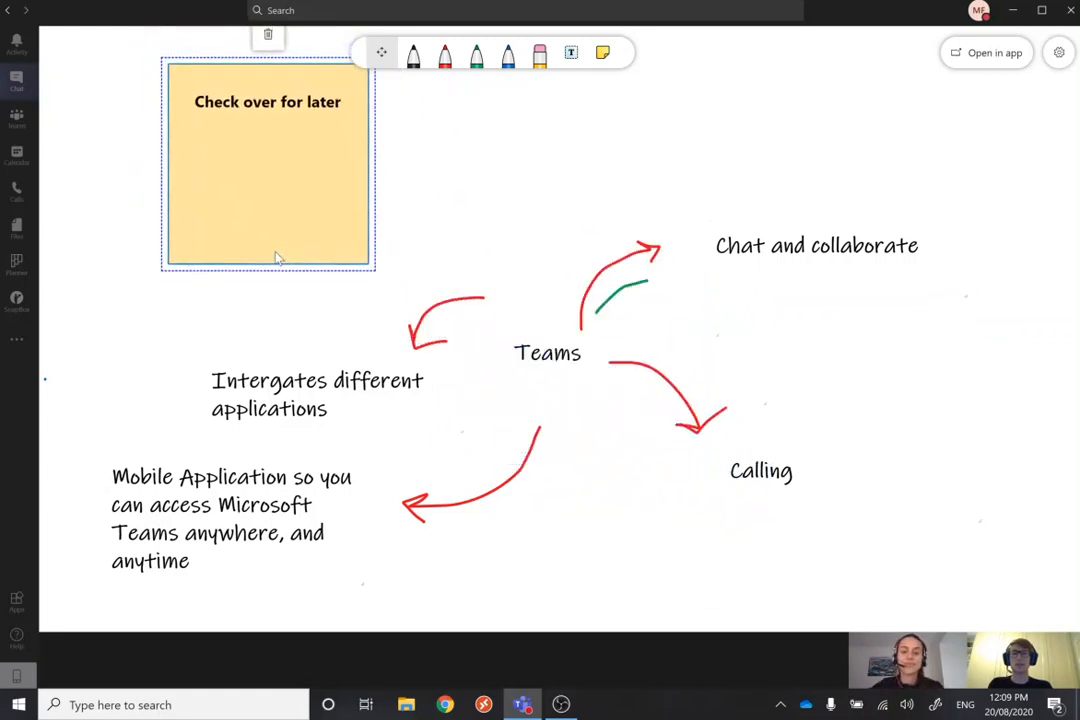
{"action": "left_click", "coordinate": [415, 236]}
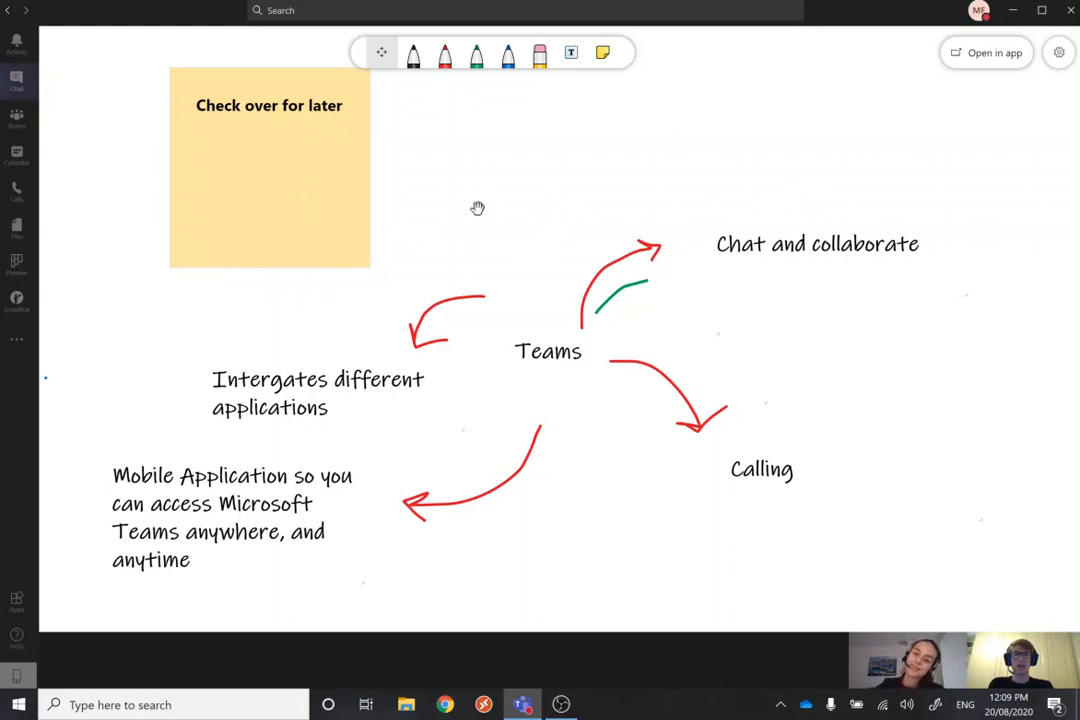
Step: Open the whiteboard's settings
{"action": "left_click", "coordinate": [1060, 53]}
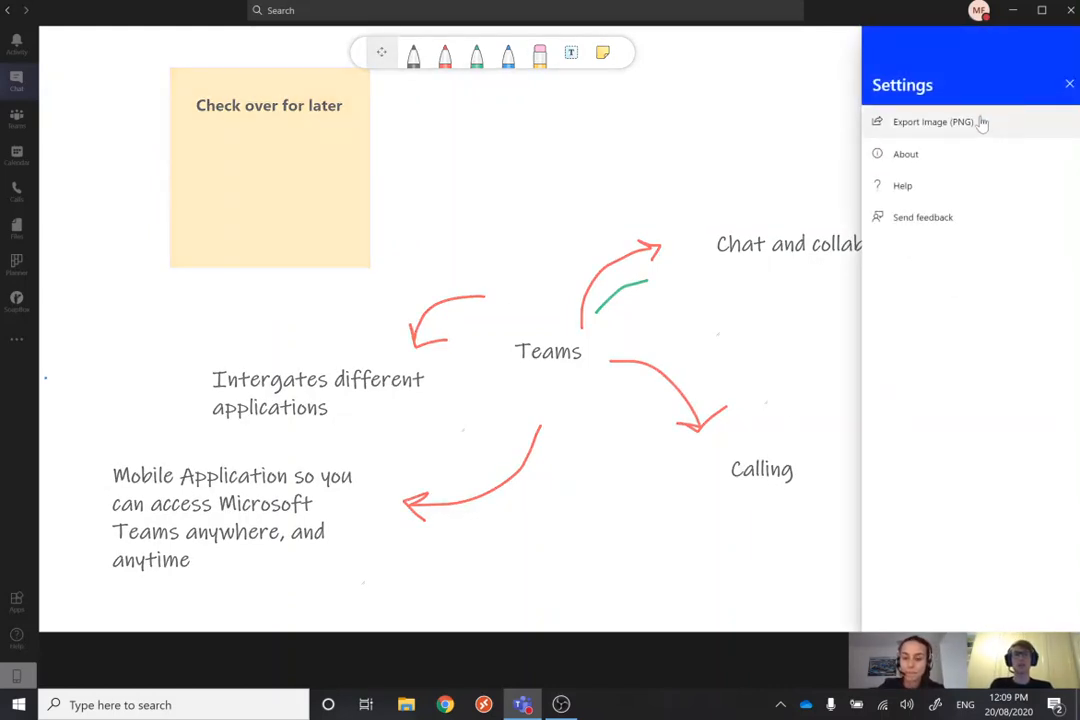